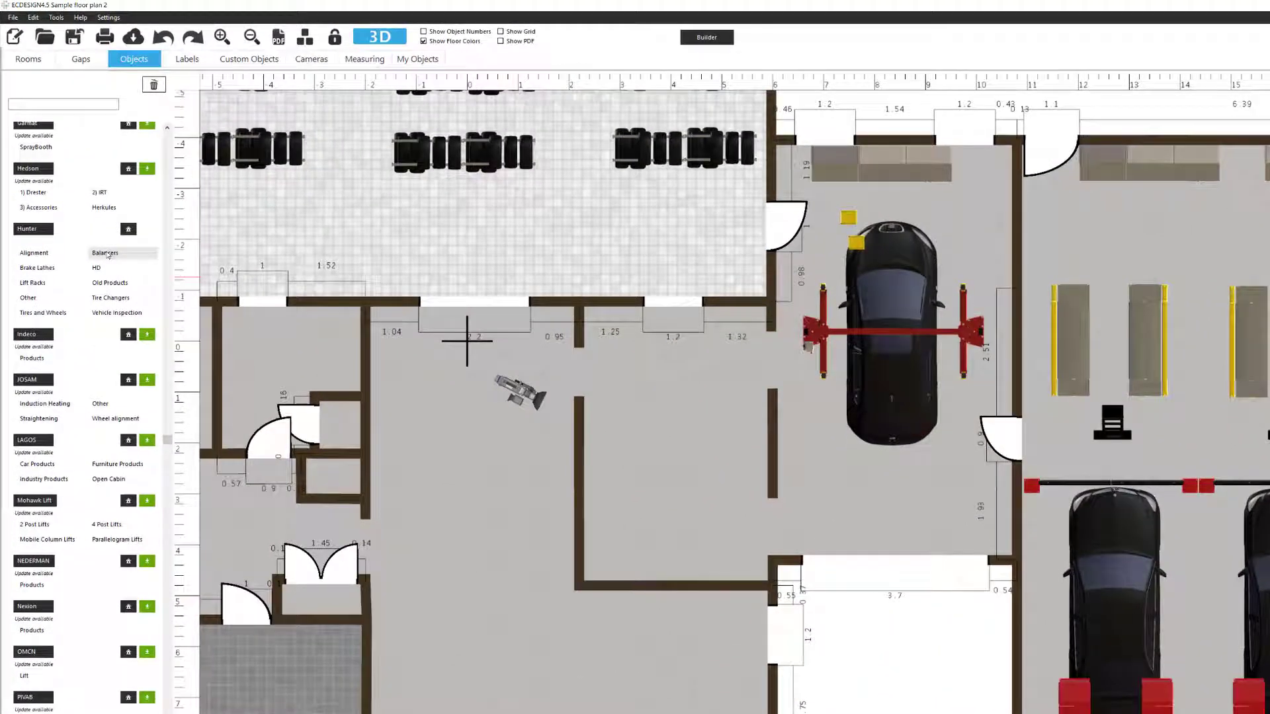
Place the Hunter RFT33 new balancer in the small middle room of the floor plan and delete it again
{"action": "left_click", "coordinate": [105, 253]}
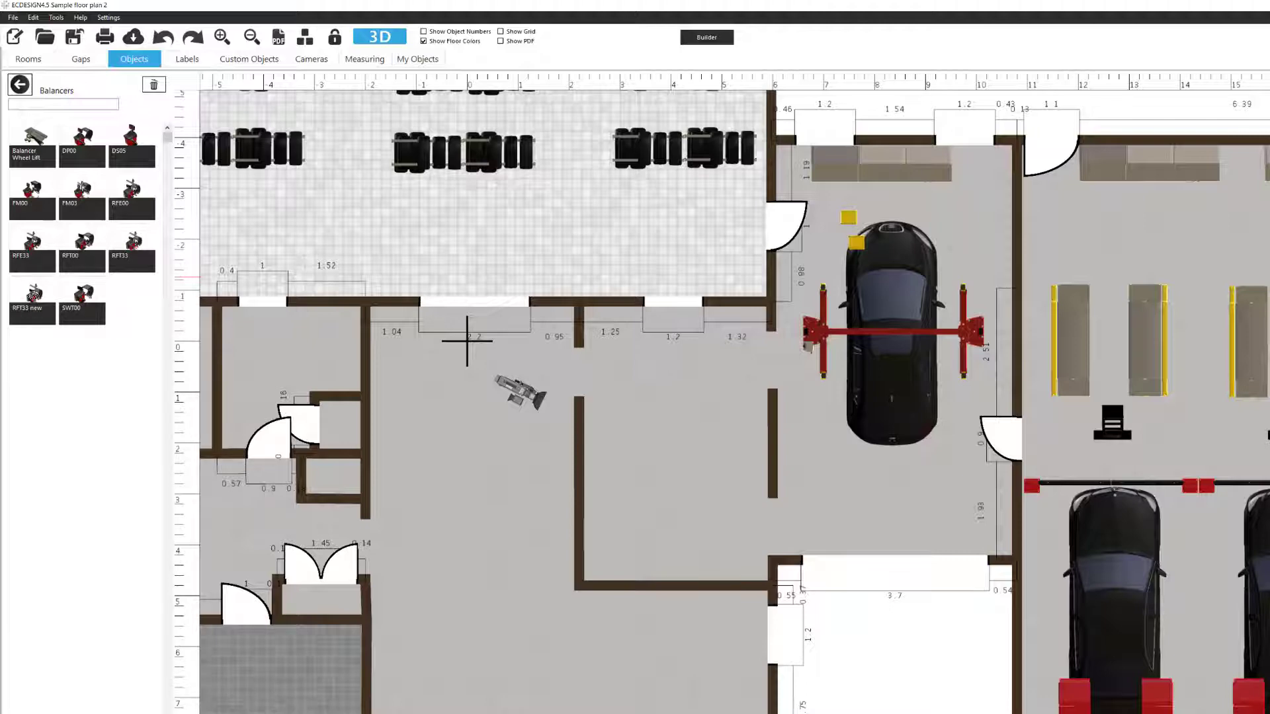
{"action": "left_click_drag", "start_coordinate": [33, 298], "coordinate": [646, 612]}
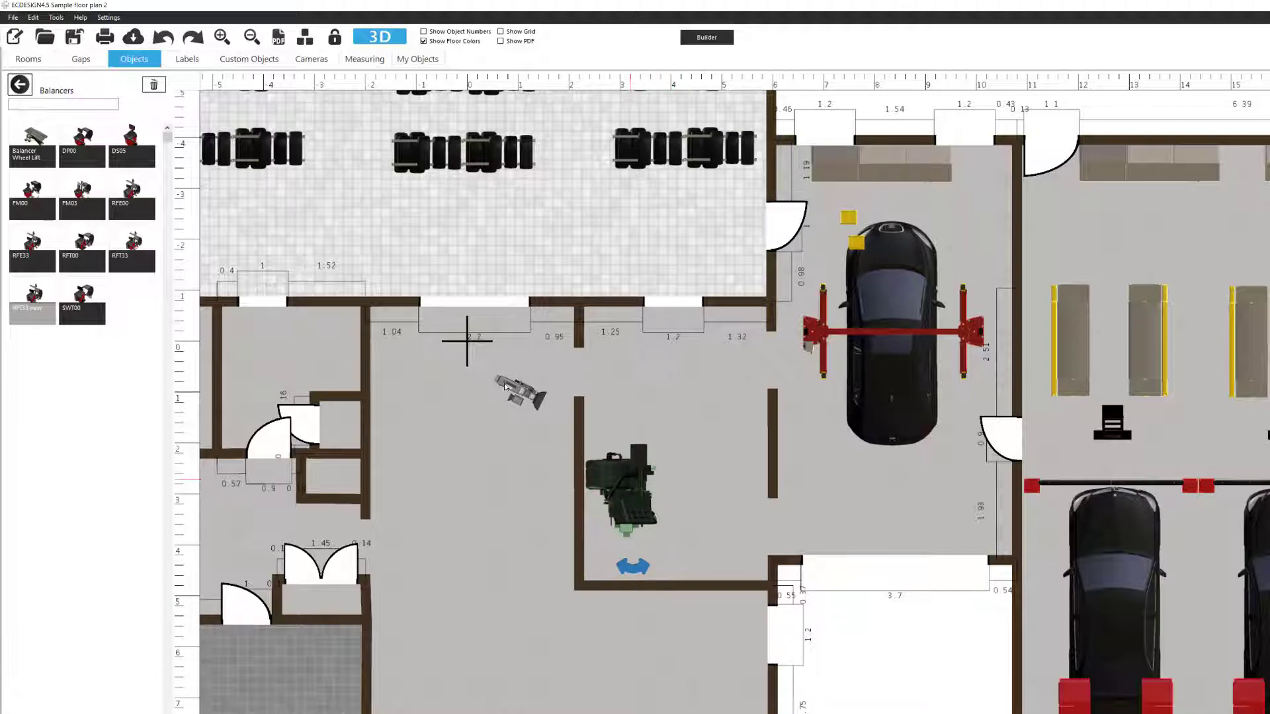
{"action": "key", "text": "Delete"}
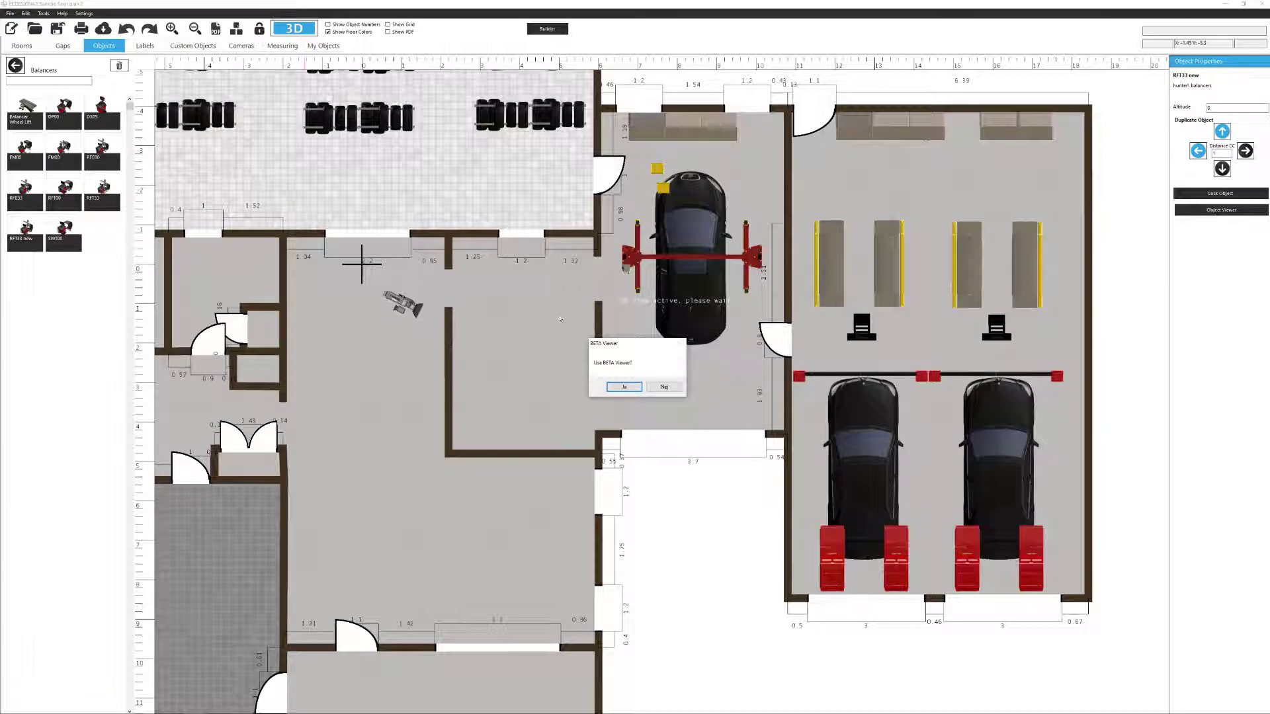
Open the floor plan in the 3D BETA viewer and turn on object editing
{"action": "left_click", "coordinate": [623, 386]}
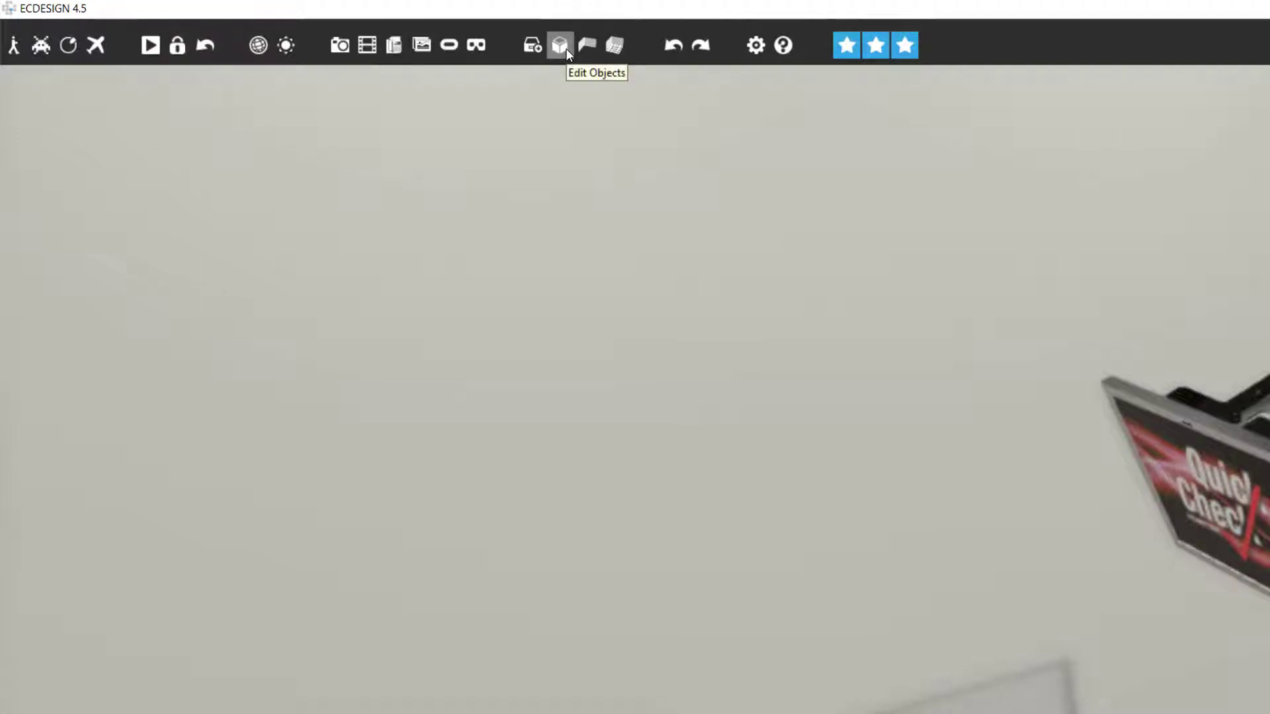
{"action": "left_click", "coordinate": [566, 50]}
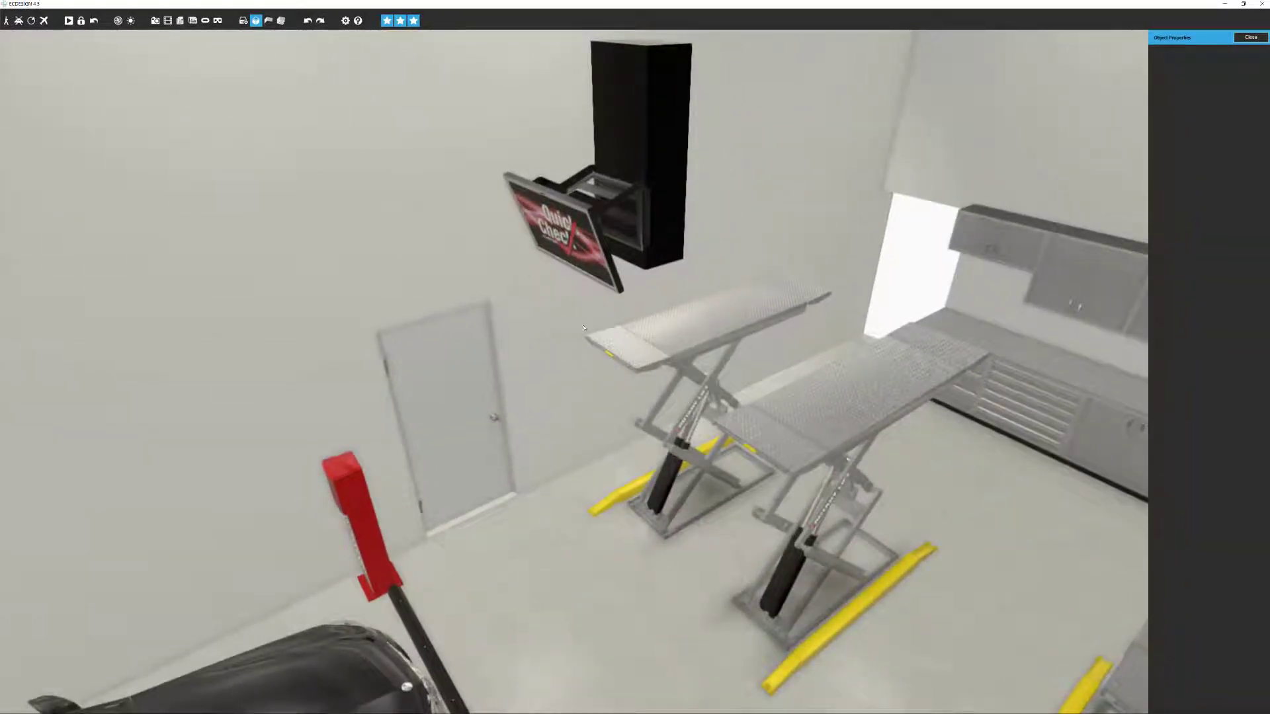
Reposition the raised grey scissor lift on the floor between the wall door and the cabinets
{"action": "left_click", "coordinate": [788, 455]}
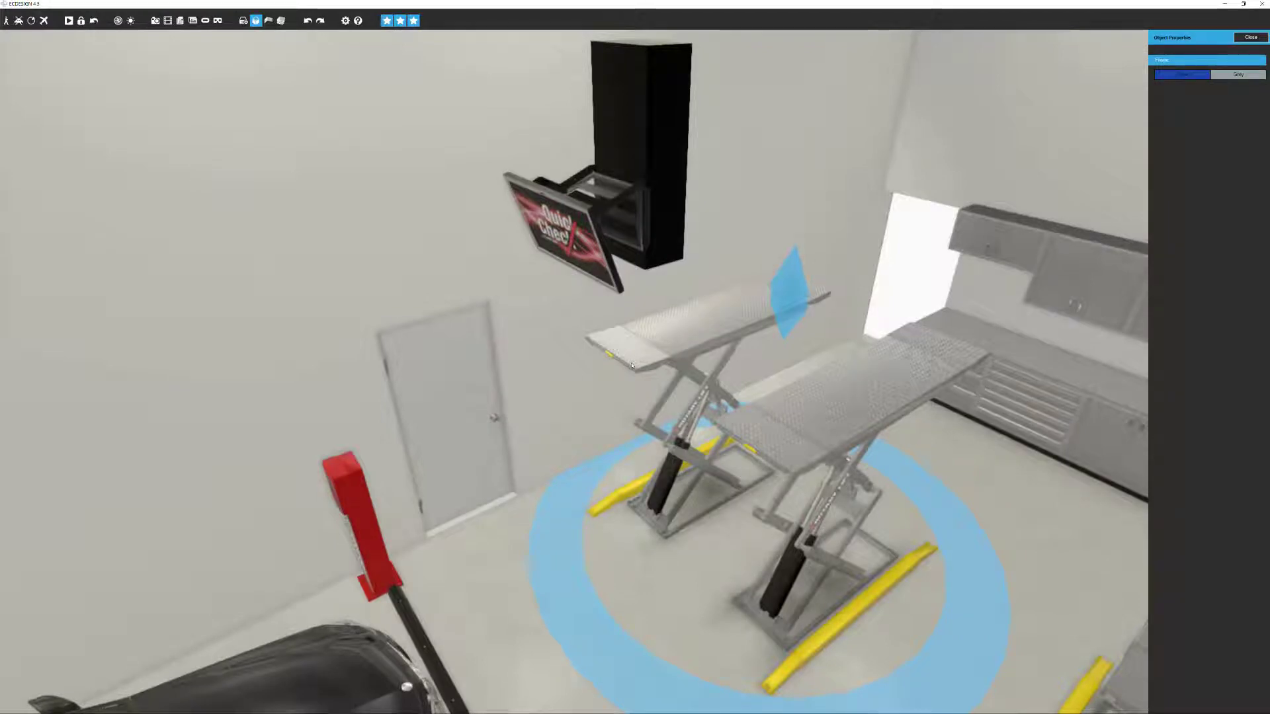
{"action": "left_click_drag", "start_coordinate": [632, 364], "coordinate": [832, 451]}
{"action": "left_click_drag", "start_coordinate": [648, 437], "coordinate": [629, 446]}
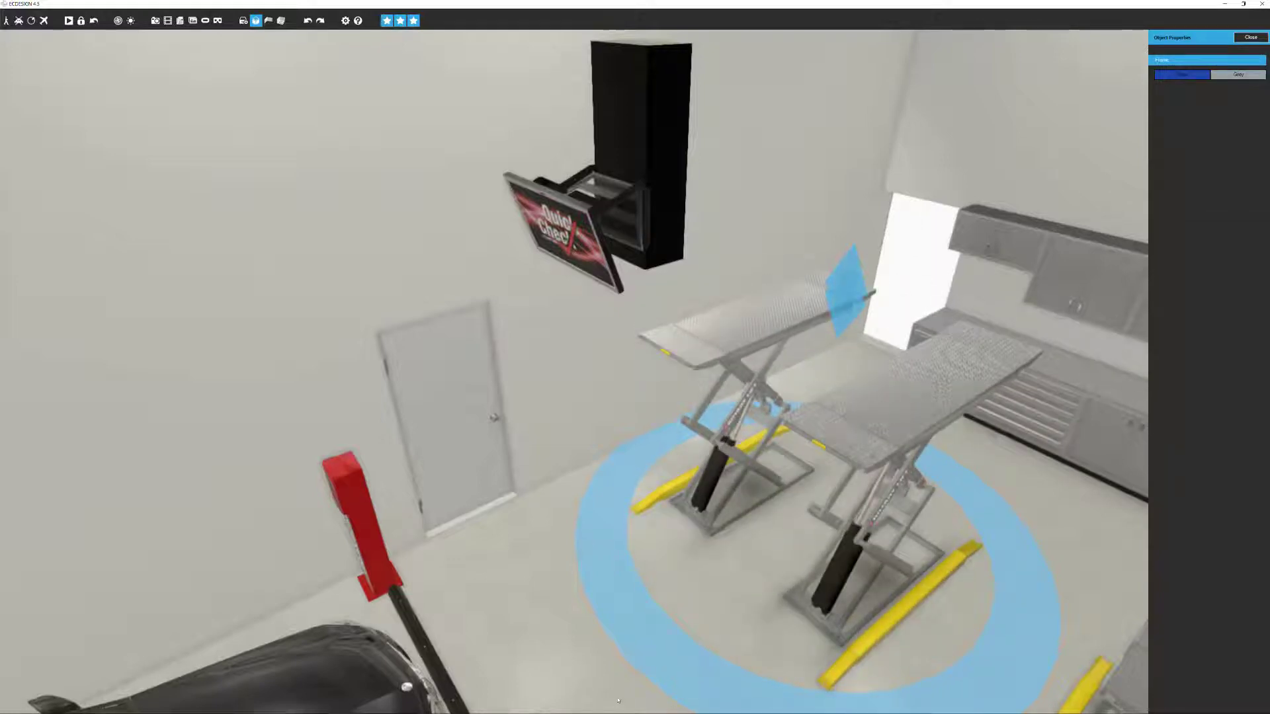
{"action": "right_click_drag", "start_coordinate": [880, 332], "coordinate": [833, 400]}
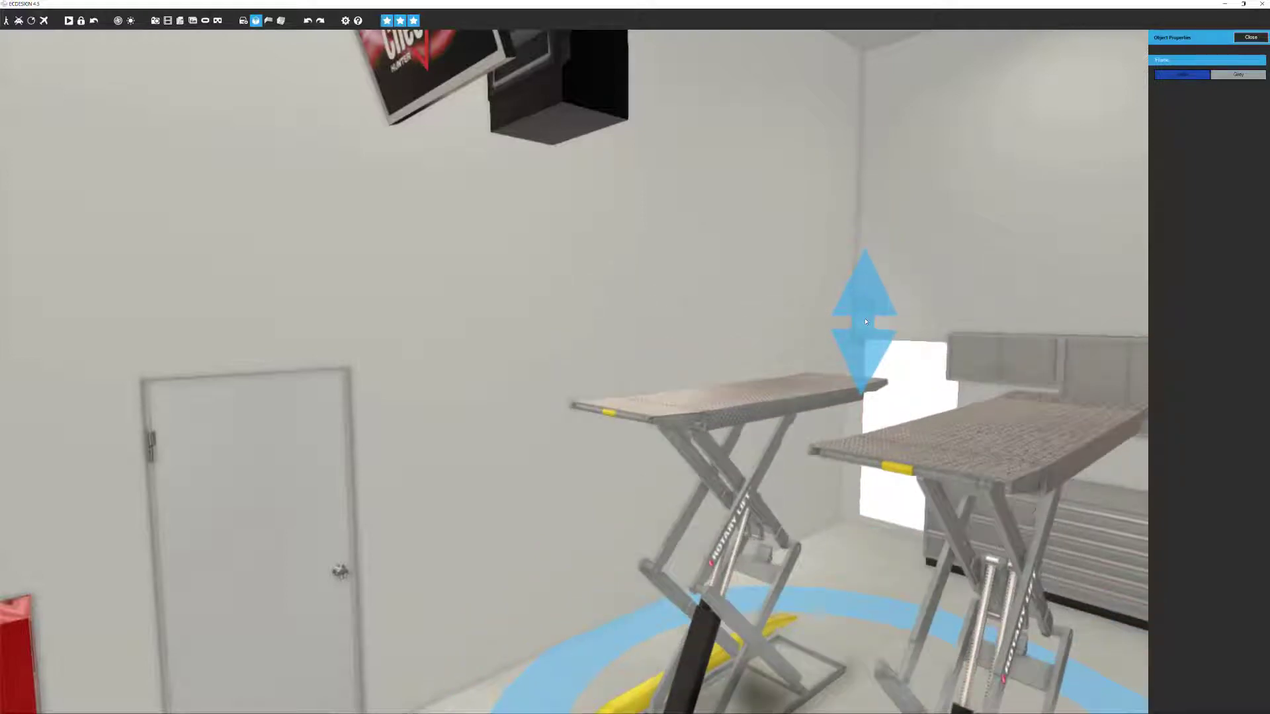
{"action": "right_click_drag", "start_coordinate": [790, 342], "coordinate": [727, 423]}
{"action": "left_click", "coordinate": [524, 244]}
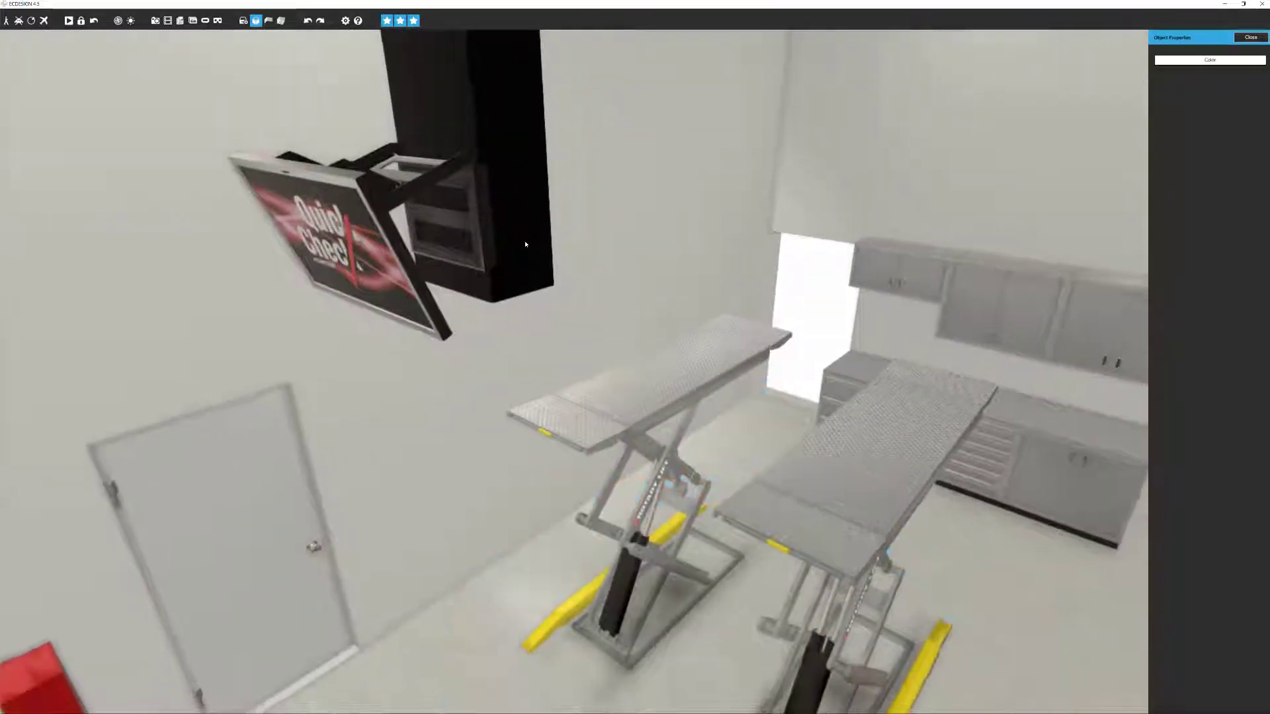
{"action": "left_click", "coordinate": [683, 382]}
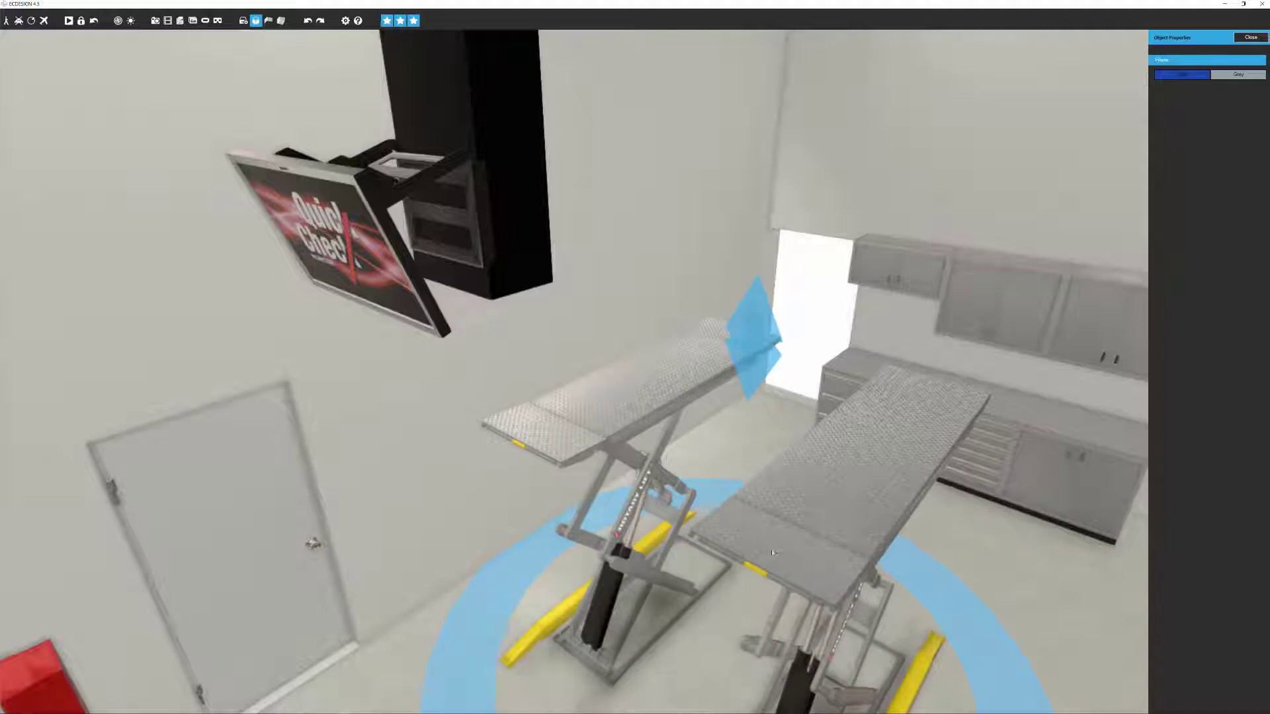
Add the RFT33 new balancer from Hunter's Balancers assortment to the corner of the empty room
{"action": "right_click_drag", "start_coordinate": [773, 553], "coordinate": [639, 509]}
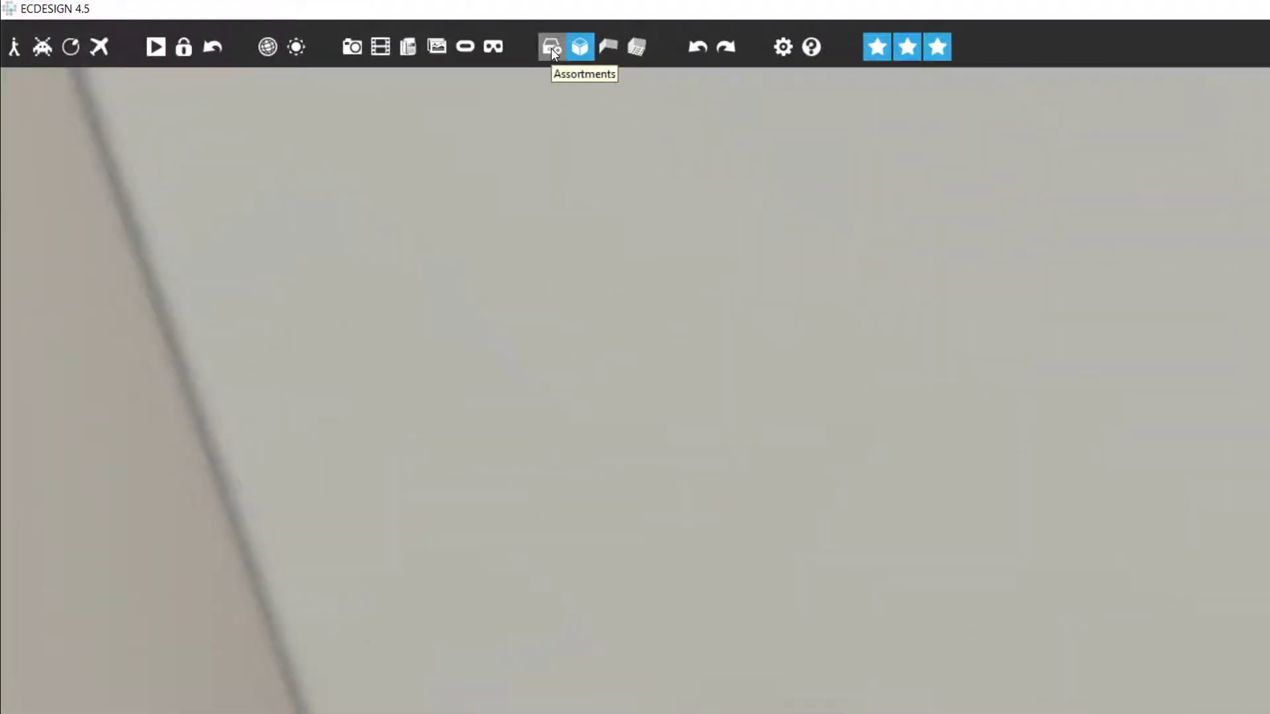
{"action": "left_click", "coordinate": [551, 48]}
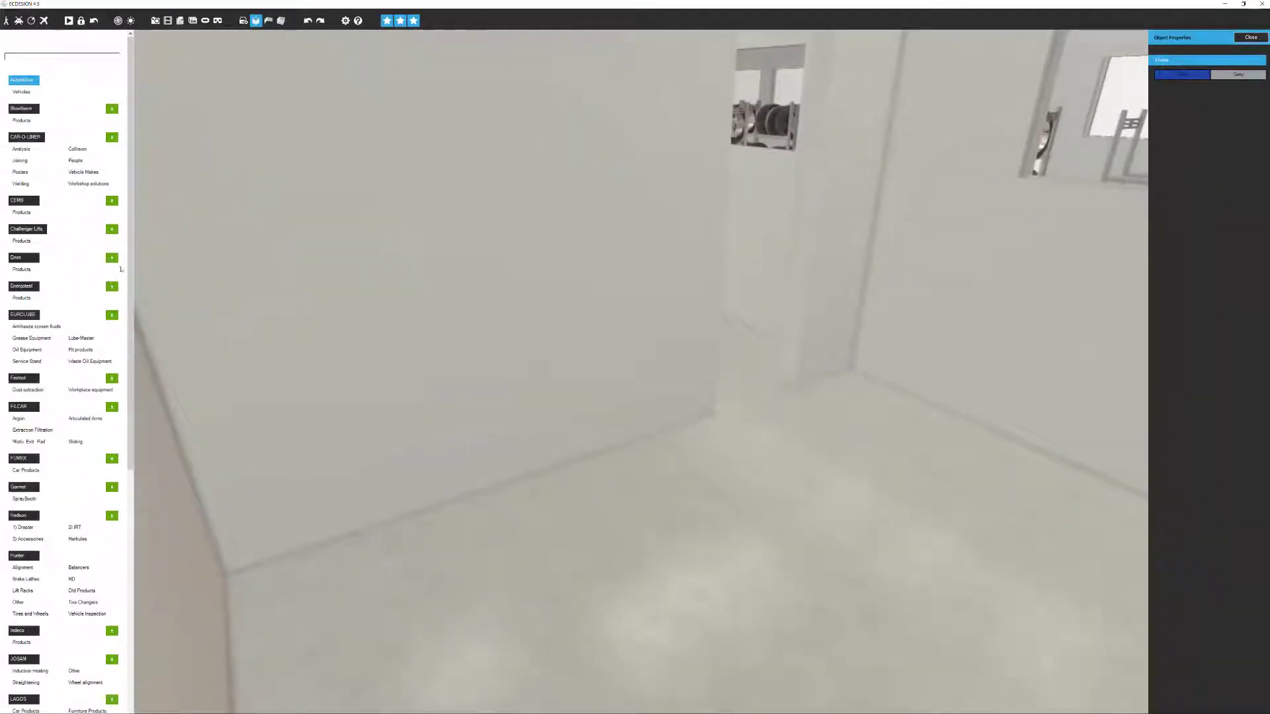
{"action": "left_click_drag", "start_coordinate": [129, 251], "coordinate": [129, 380]}
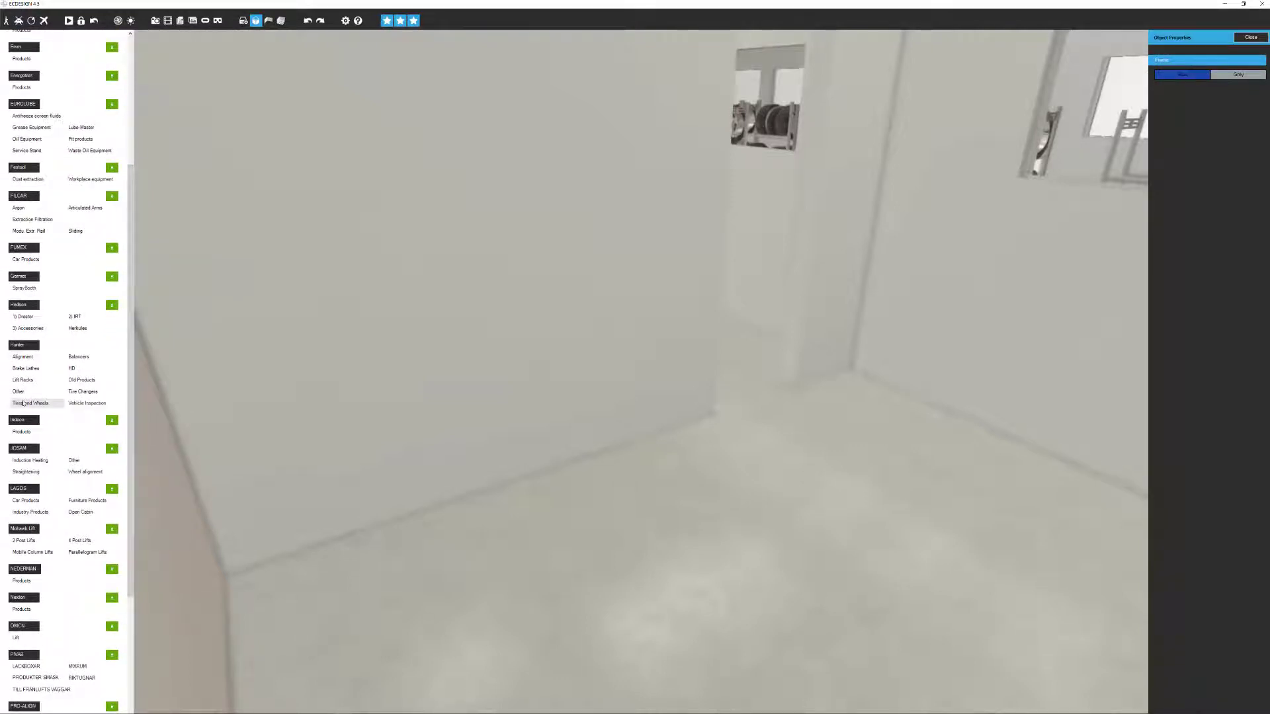
{"action": "left_click", "coordinate": [78, 356]}
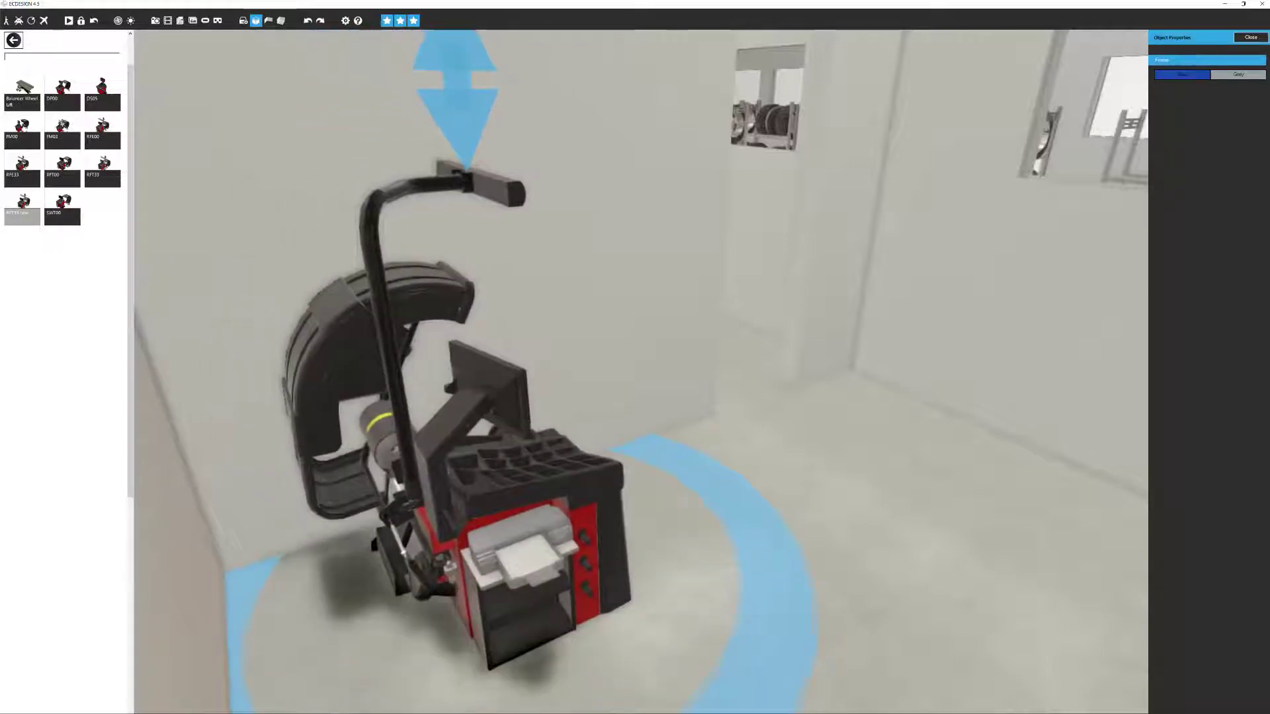
Rotate the balancer so its operating side faces into the room and shift it closer to the adjacent side wall
{"action": "left_click", "coordinate": [529, 460]}
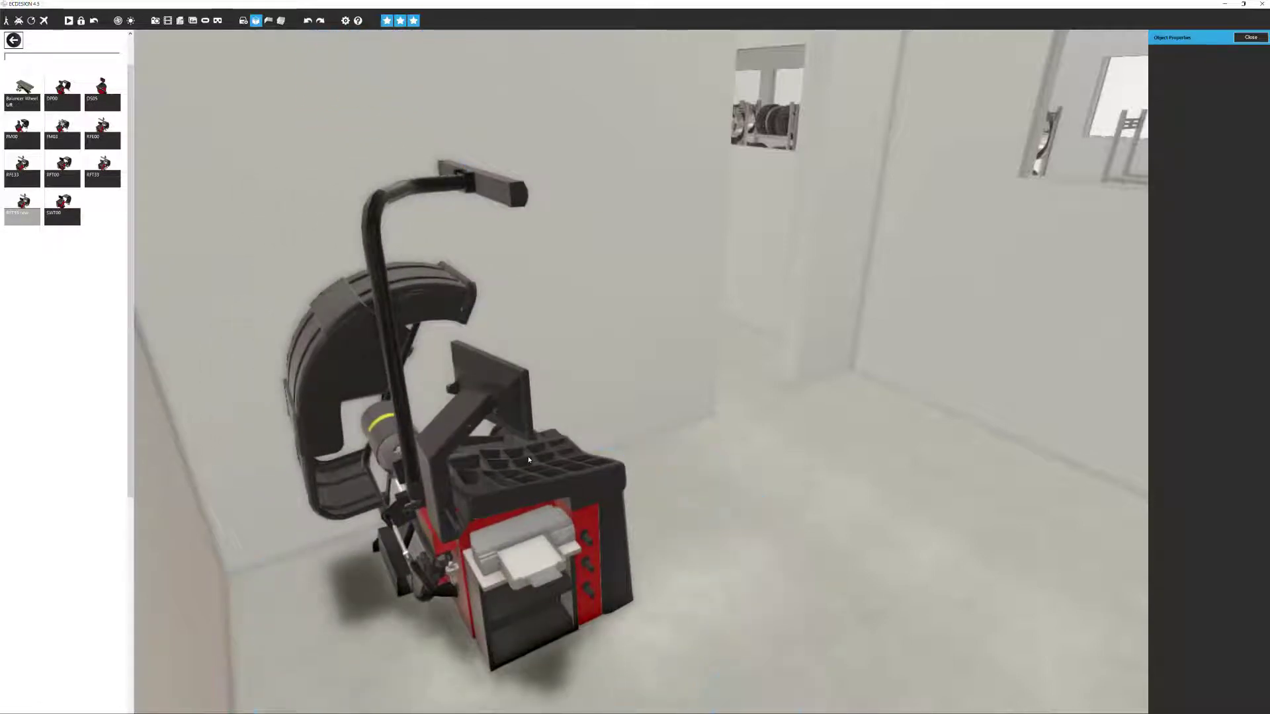
{"action": "left_click", "coordinate": [491, 453]}
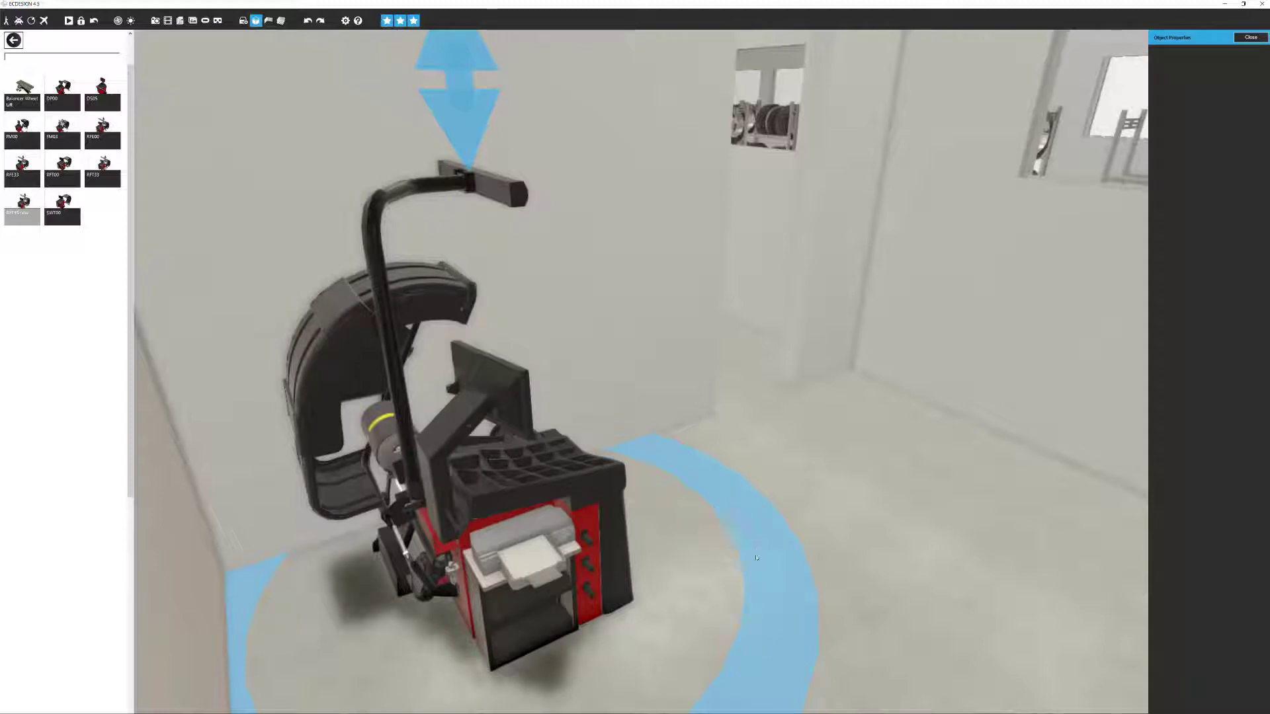
{"action": "left_click_drag", "start_coordinate": [756, 558], "coordinate": [679, 672]}
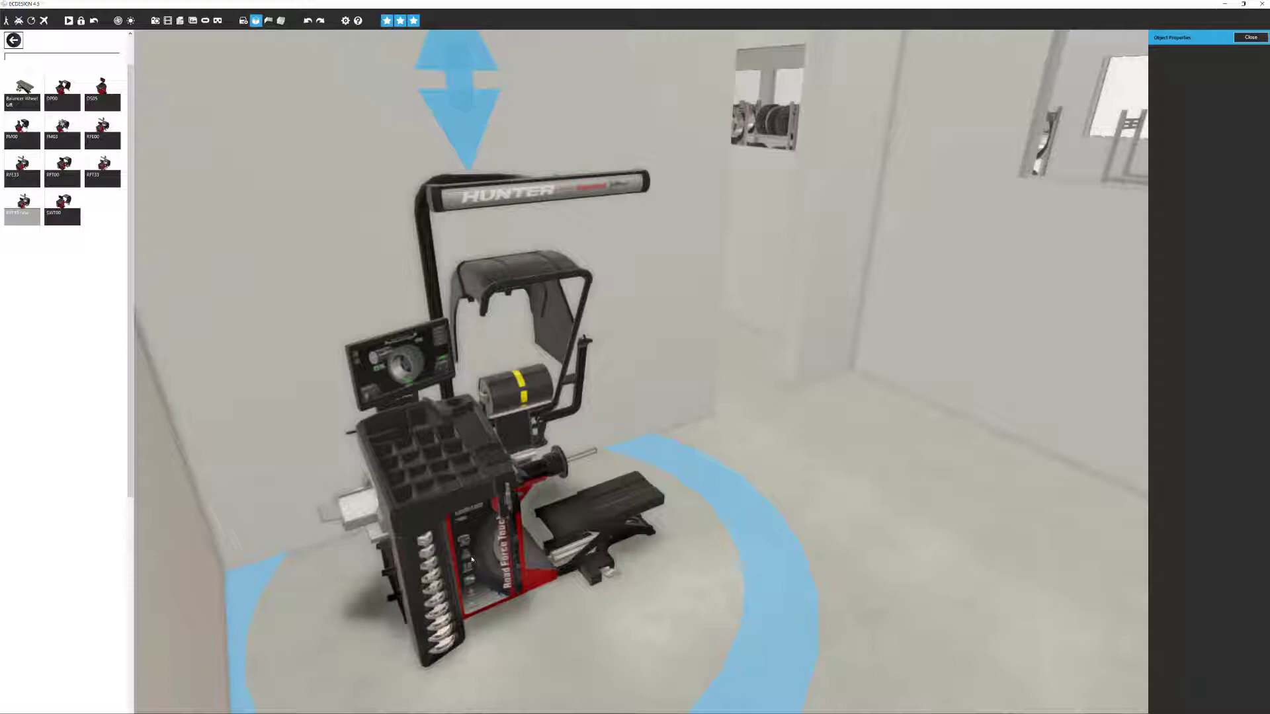
{"action": "left_click_drag", "start_coordinate": [468, 559], "coordinate": [404, 600]}
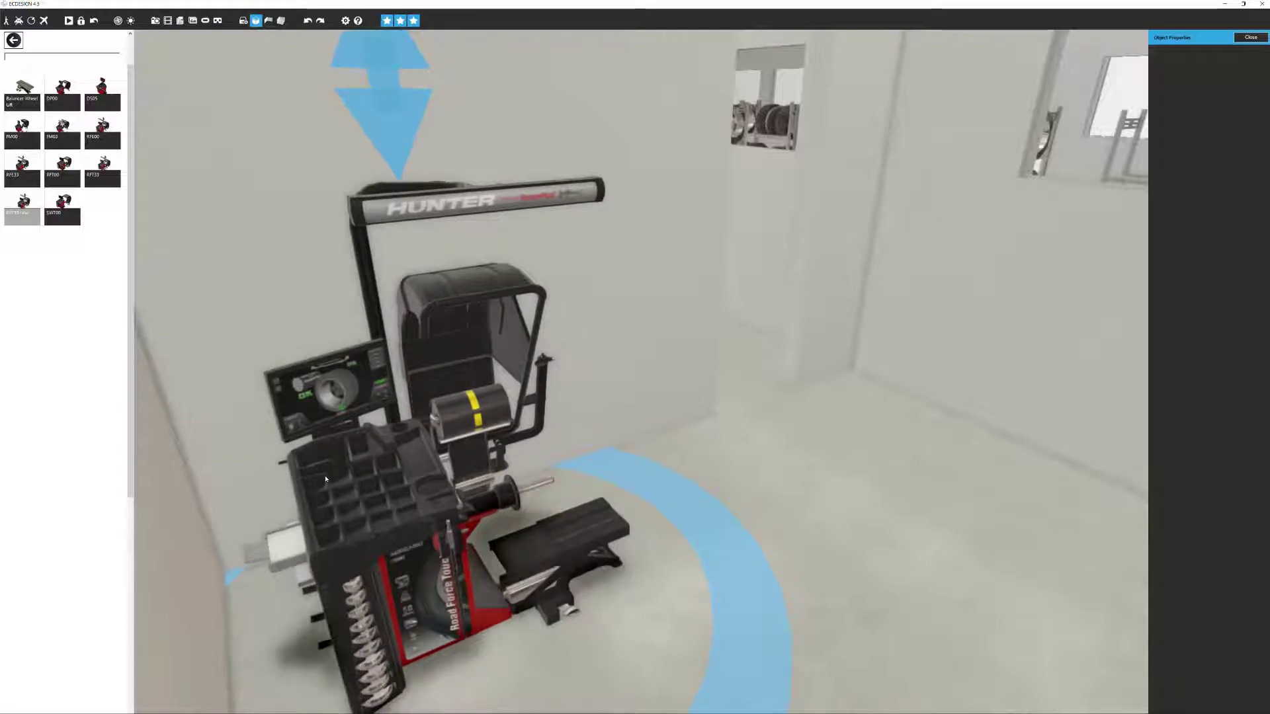
Add the TCR1S from Hunter's Tire Changers assortment to the open floor beside the balancer
{"action": "left_click", "coordinate": [13, 40]}
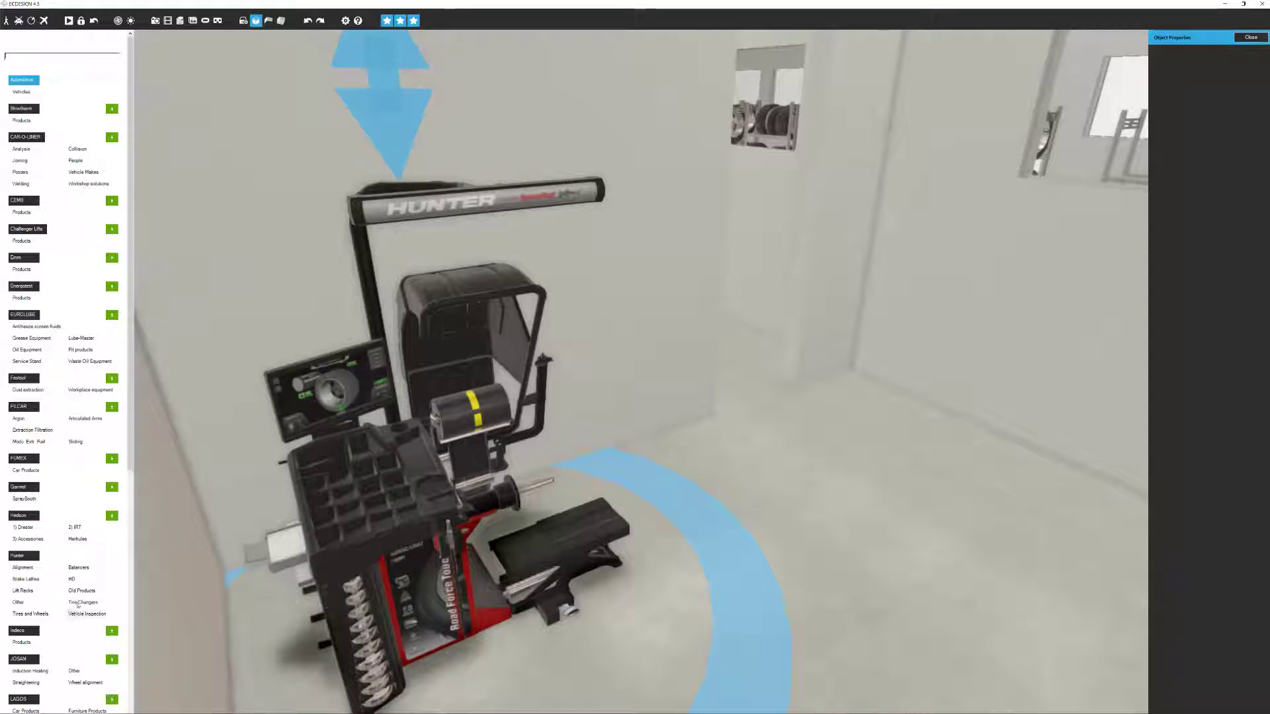
{"action": "left_click", "coordinate": [83, 602]}
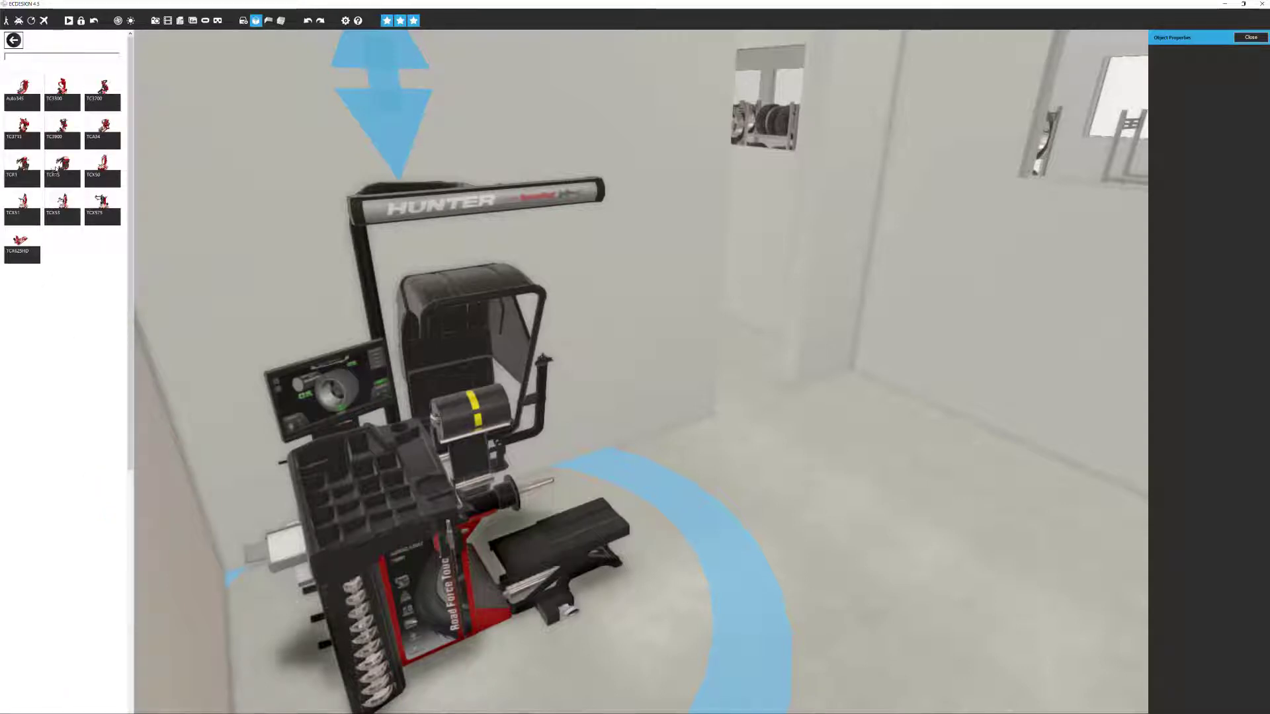
{"action": "left_click", "coordinate": [63, 169]}
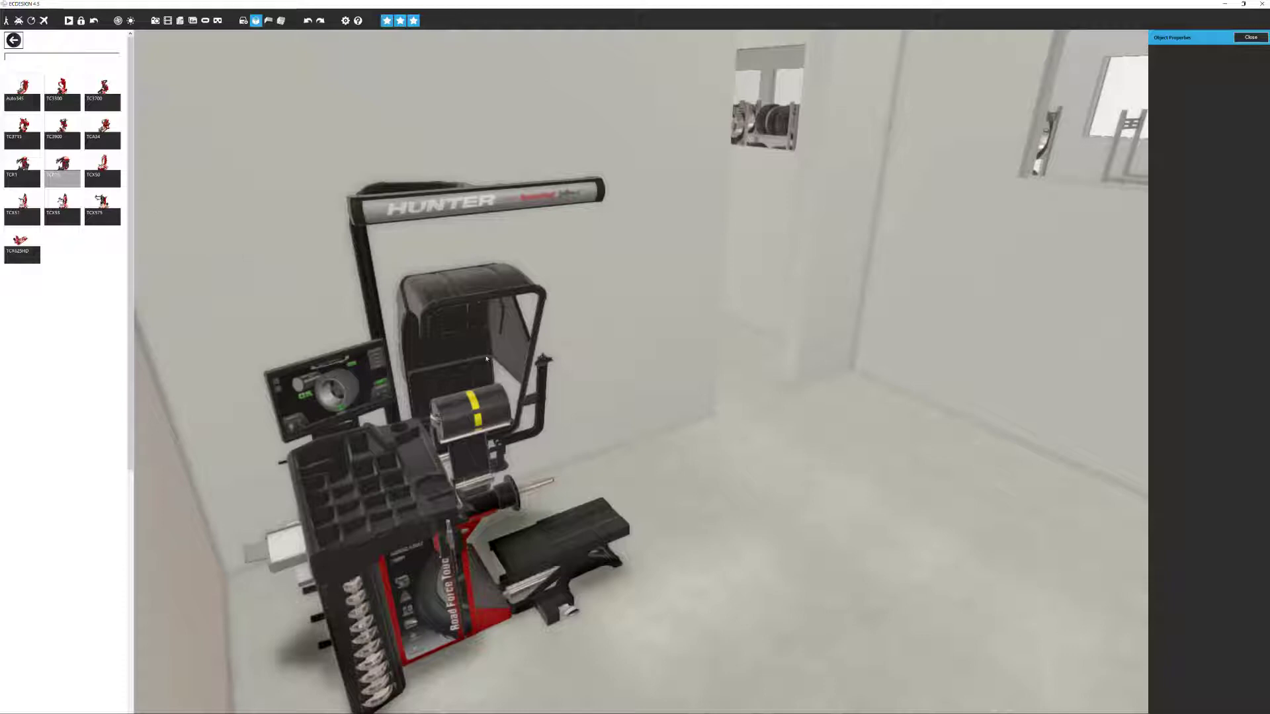
{"action": "left_click_drag", "start_coordinate": [486, 359], "coordinate": [742, 557]}
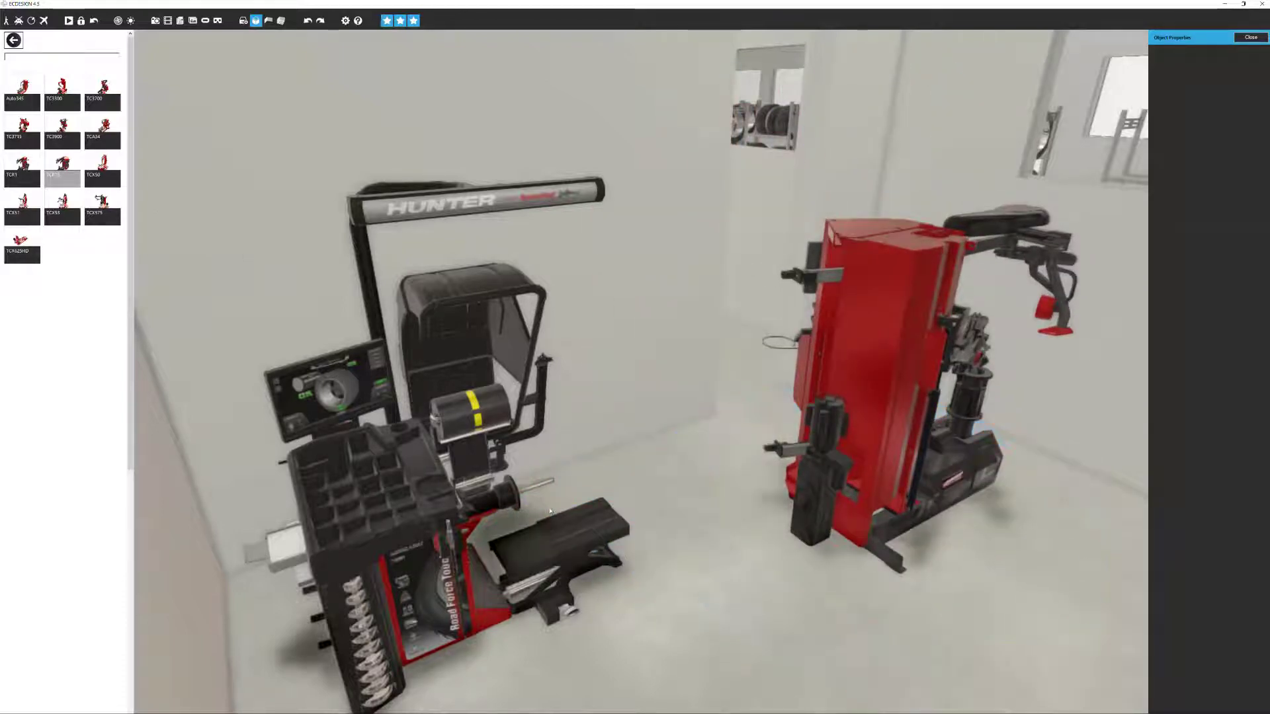
Rotate the tire changer so its front faces into the room and move it farther from the balancer
{"action": "left_click", "coordinate": [914, 470]}
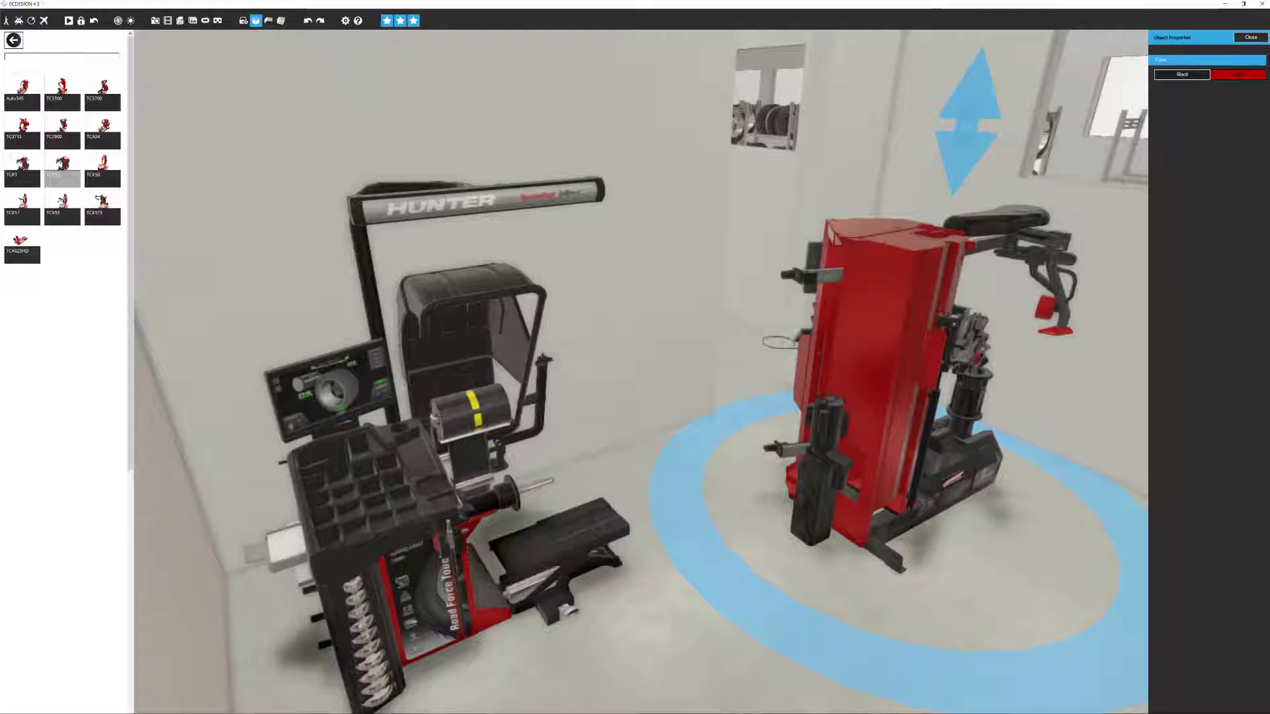
{"action": "left_click_drag", "start_coordinate": [770, 457], "coordinate": [884, 577]}
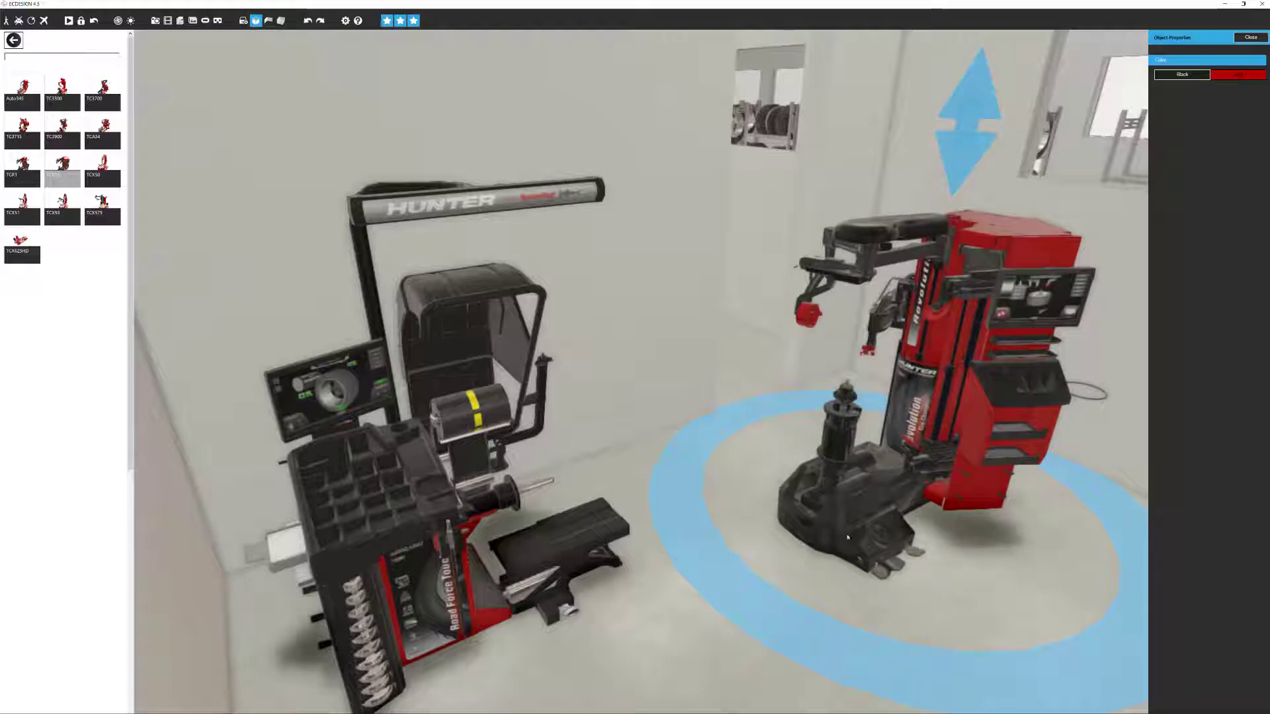
{"action": "left_click_drag", "start_coordinate": [847, 537], "coordinate": [886, 522]}
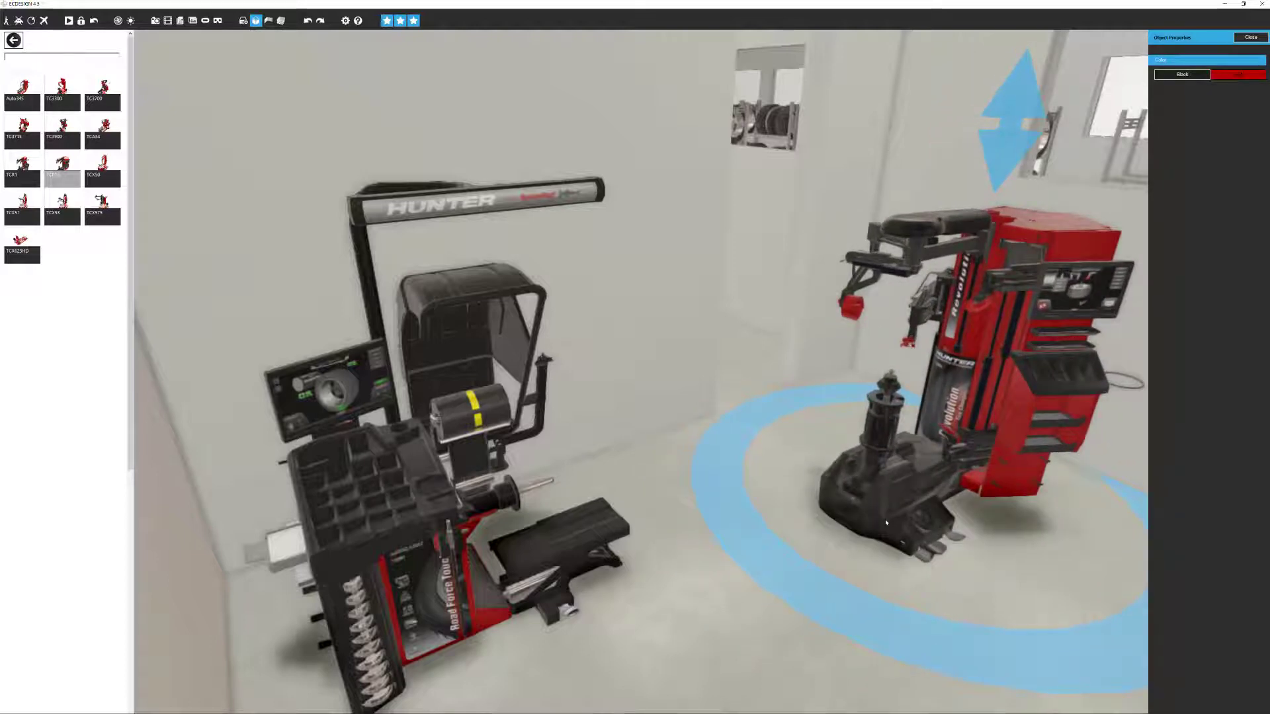
{"action": "left_click", "coordinate": [771, 530]}
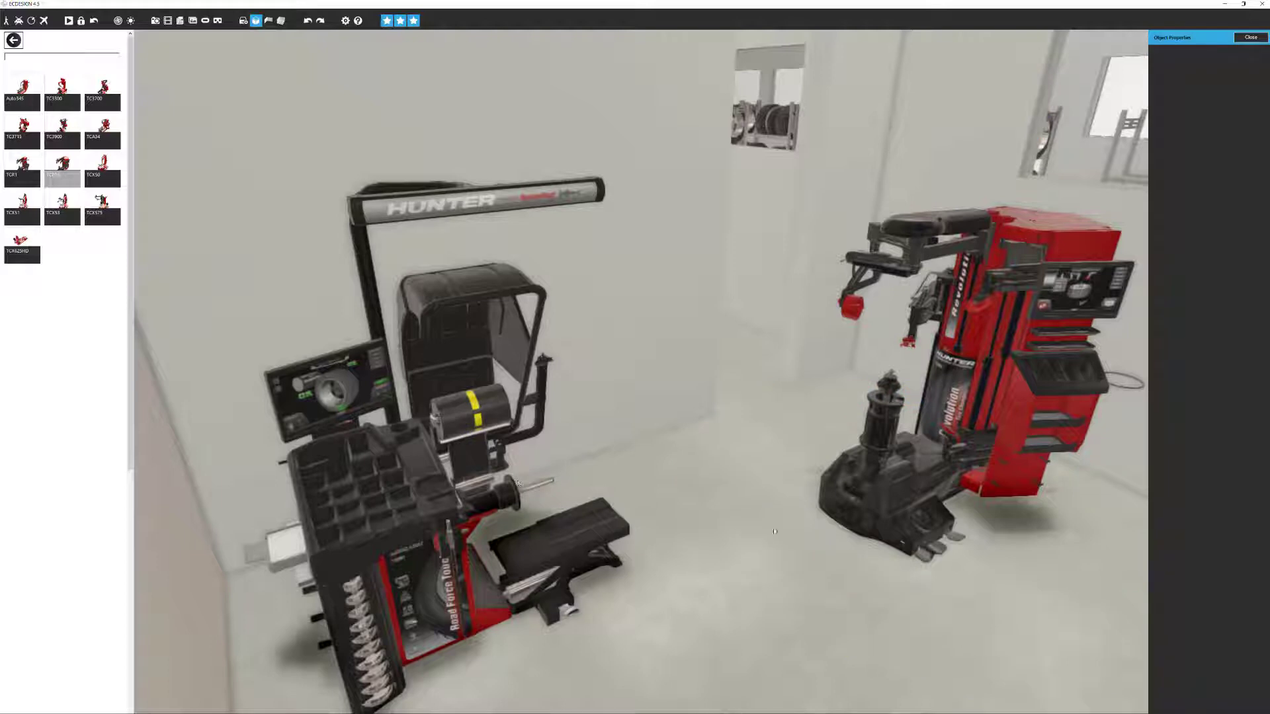
Change the tire changer's colour to Black for this object only, leaving other objects of the same kind out
{"action": "left_click_drag", "start_coordinate": [771, 530], "coordinate": [693, 385]}
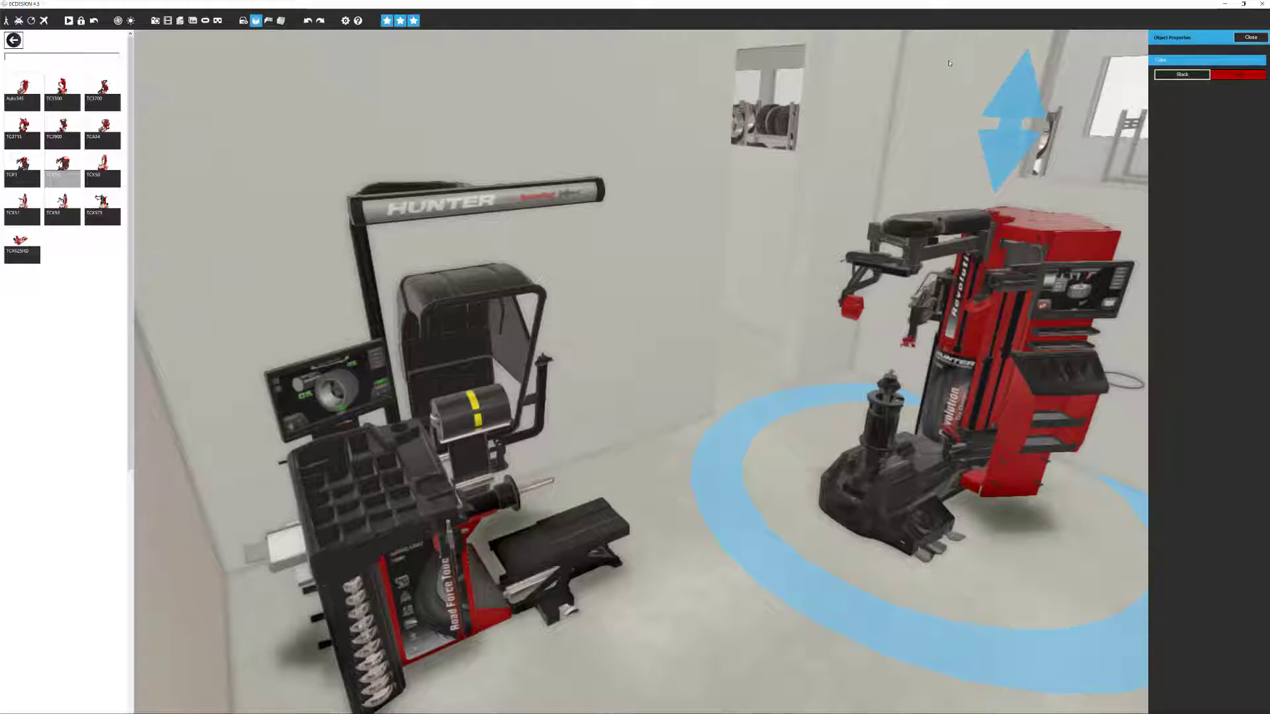
{"action": "left_click", "coordinate": [1185, 75]}
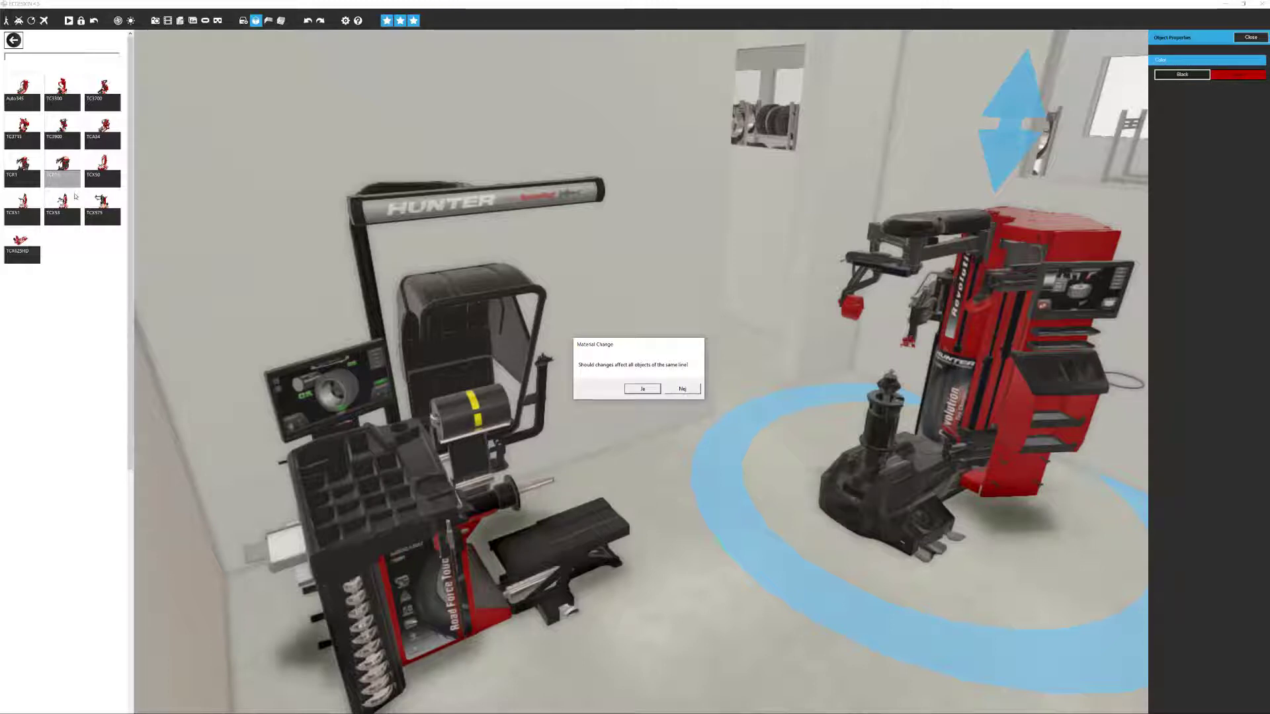
{"action": "left_click", "coordinate": [675, 389]}
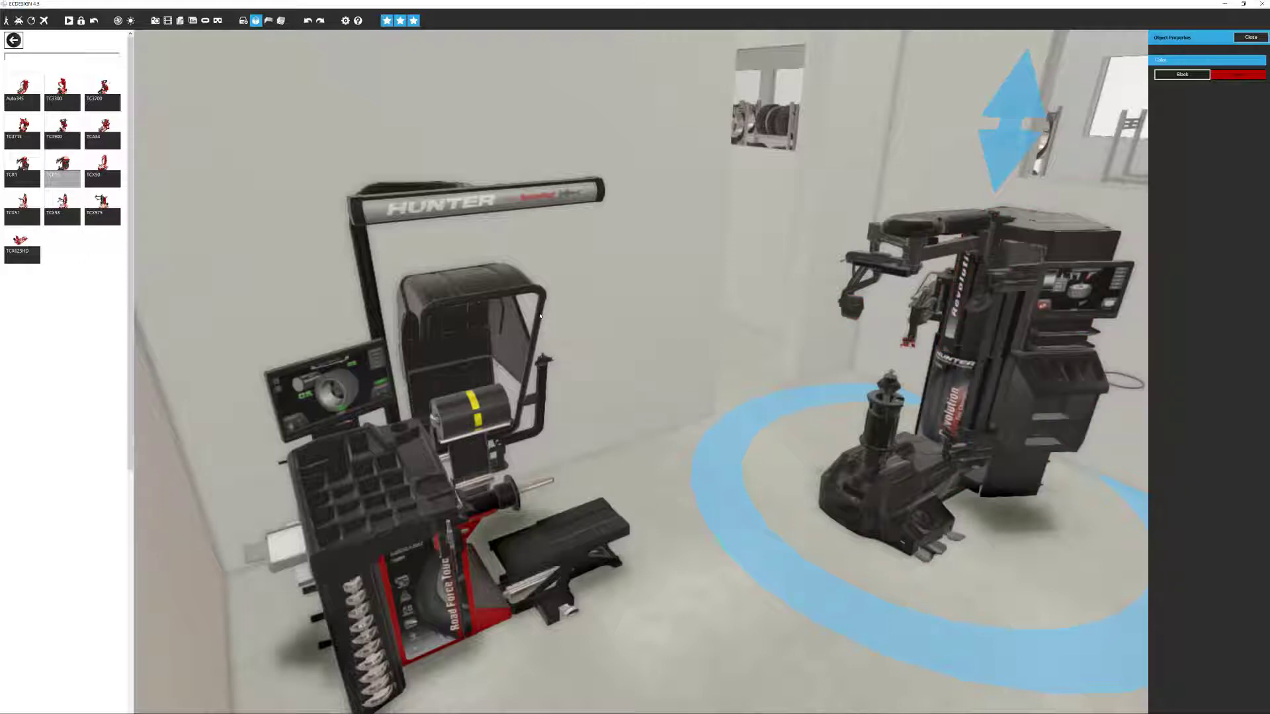
{"action": "left_click", "coordinate": [540, 316]}
{"action": "right_click_drag", "start_coordinate": [628, 385], "coordinate": [689, 397]}
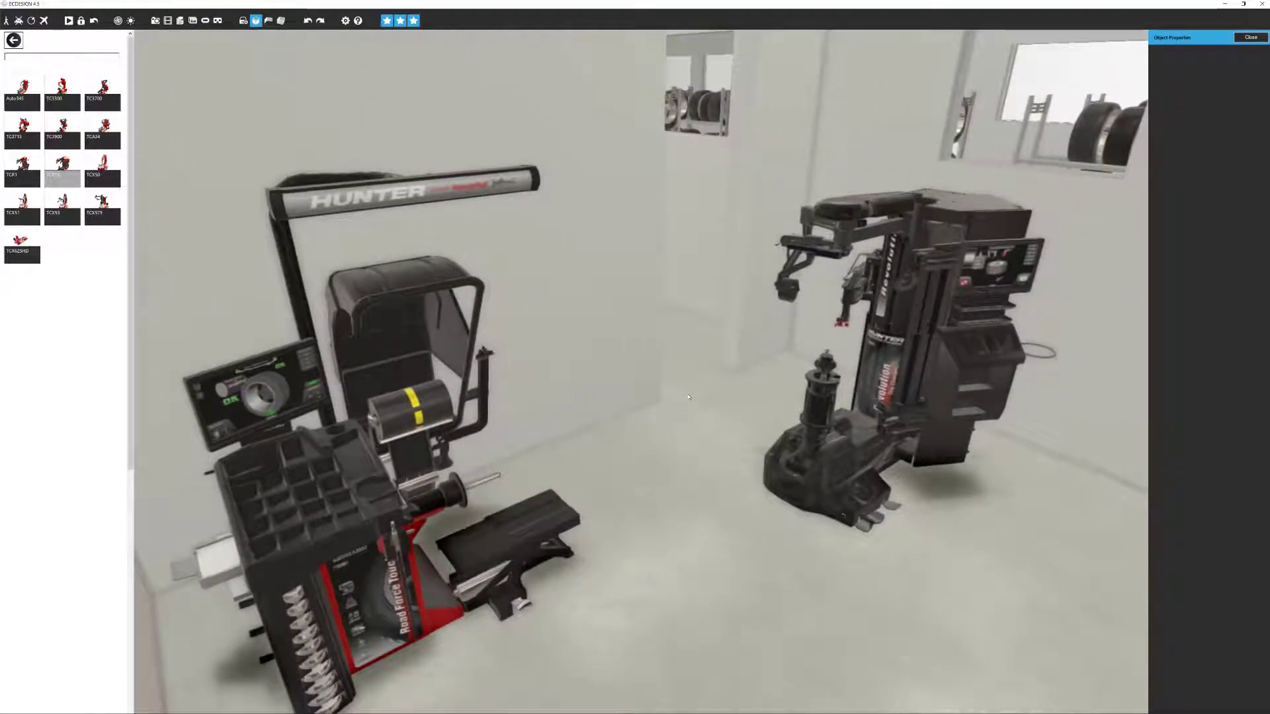